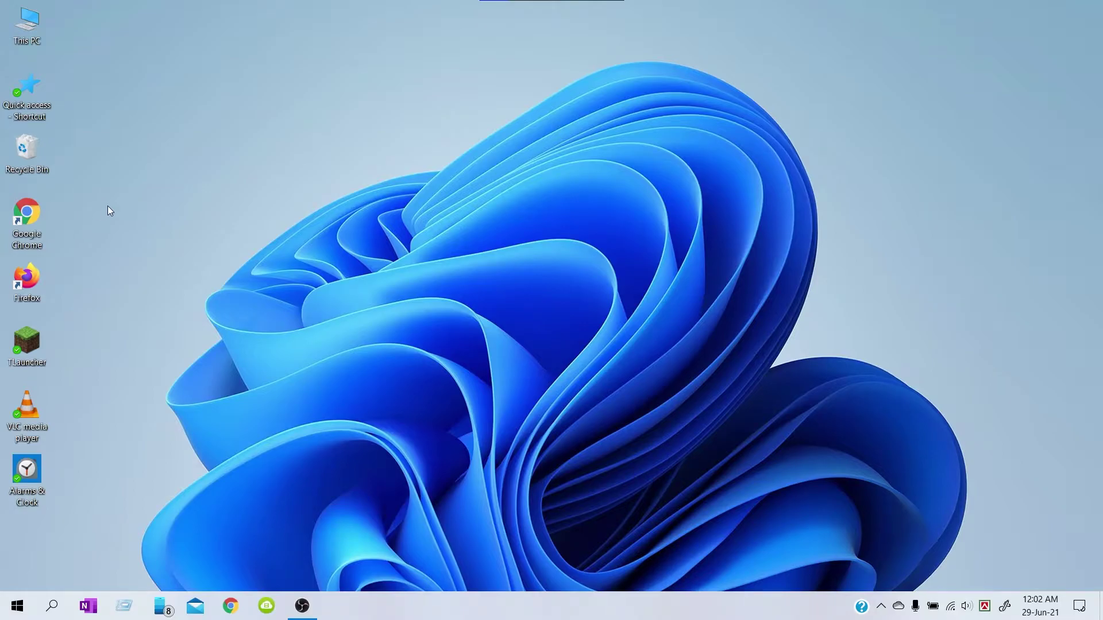
Open Google Chrome, search Google for "microsoft .com" and open the Microsoft official home page from the results
{"action": "double_click", "coordinate": [41, 220]}
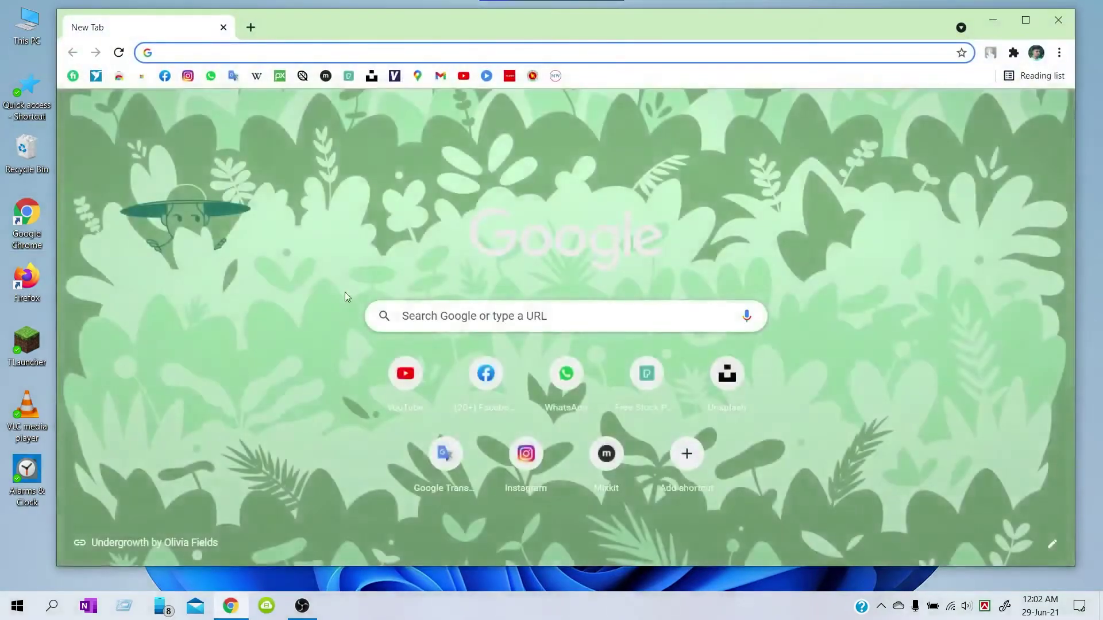
{"action": "left_click", "coordinate": [439, 313]}
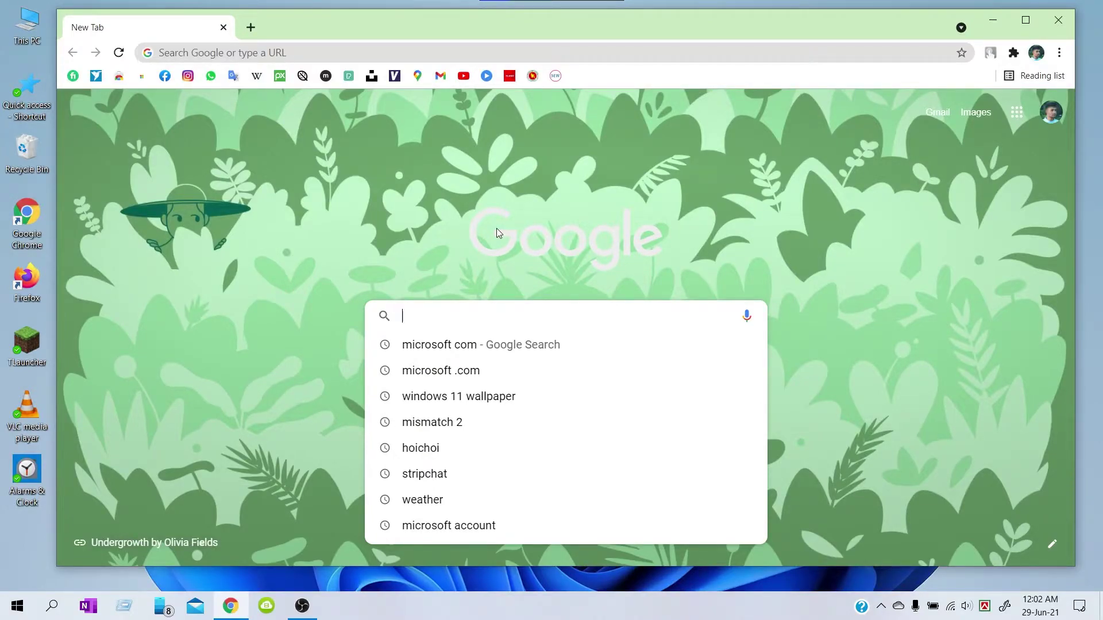
{"action": "type", "text": "mic"}
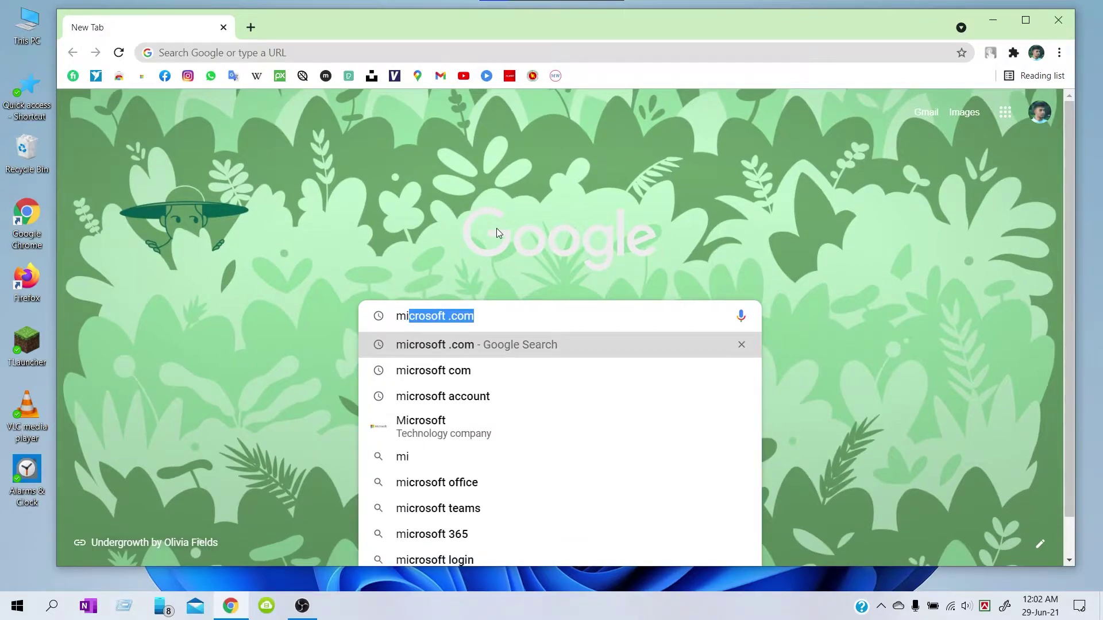
{"action": "type", "text": "ro"}
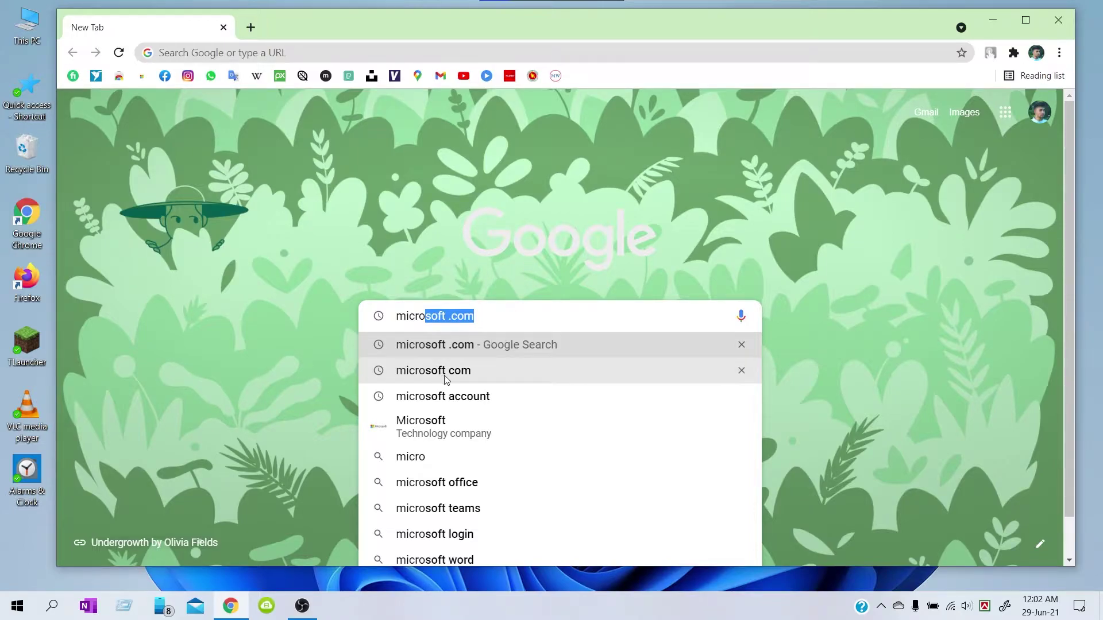
{"action": "left_click", "coordinate": [449, 350]}
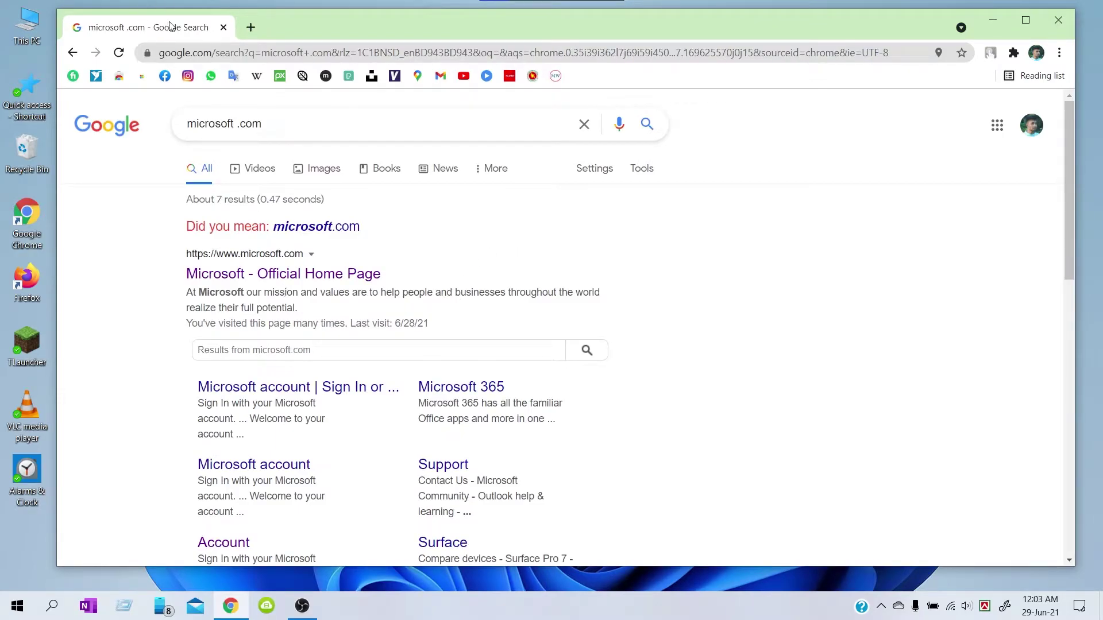
{"action": "left_click", "coordinate": [238, 275]}
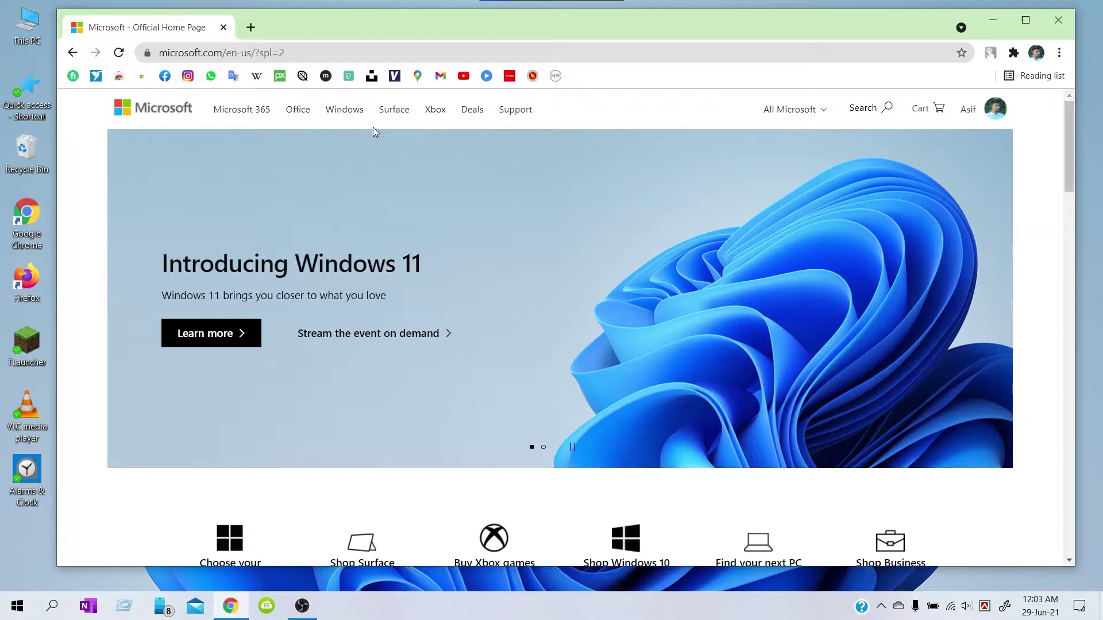
Go to the Windows section of the Microsoft site and open its NEW Windows 11 page
{"action": "left_click", "coordinate": [342, 115]}
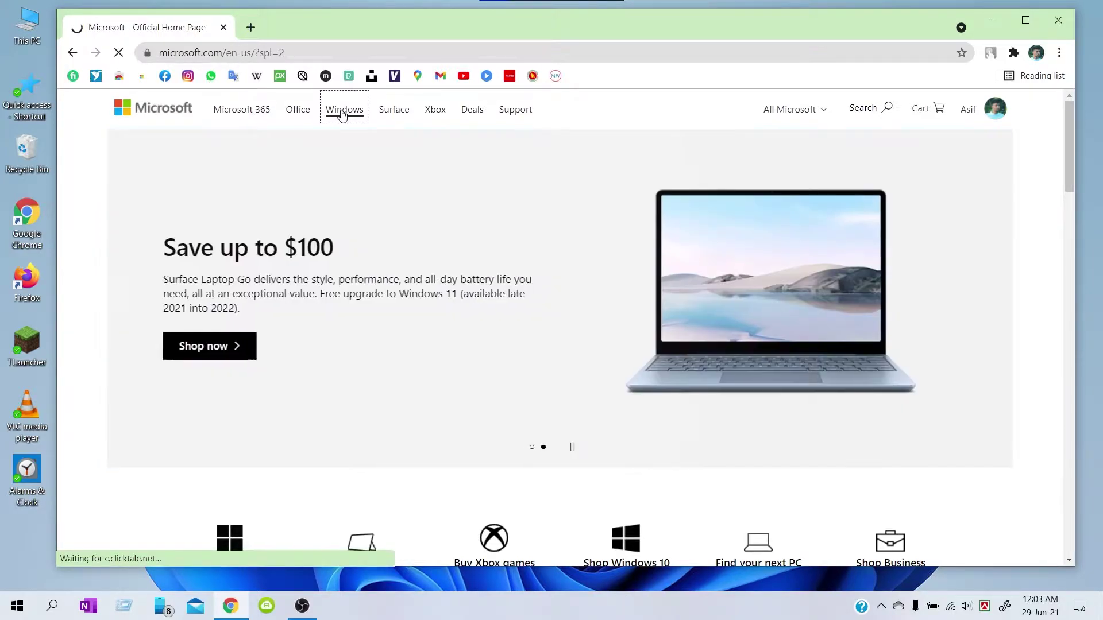
{"action": "scroll", "coordinate": [546, 263], "scroll_direction": "down", "scroll_amount": 20}
{"action": "scroll", "coordinate": [546, 264], "scroll_direction": "up", "scroll_amount": 7}
{"action": "scroll", "coordinate": [546, 263], "scroll_direction": "up", "scroll_amount": 13}
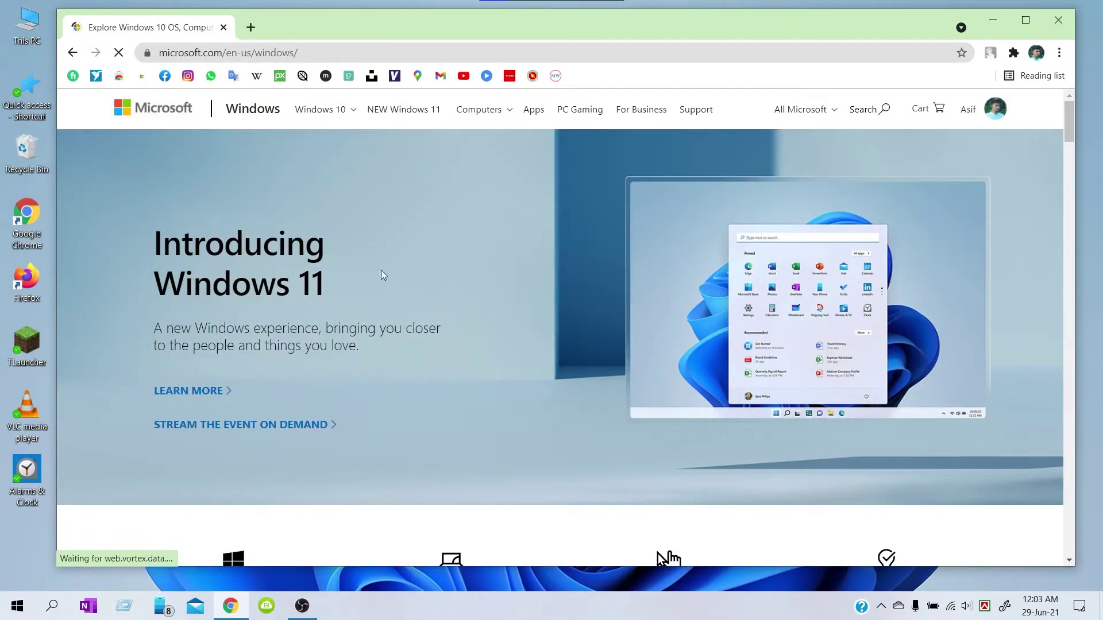
{"action": "scroll", "coordinate": [617, 296], "scroll_direction": "down", "scroll_amount": 10}
{"action": "scroll", "coordinate": [603, 293], "scroll_direction": "up", "scroll_amount": 10}
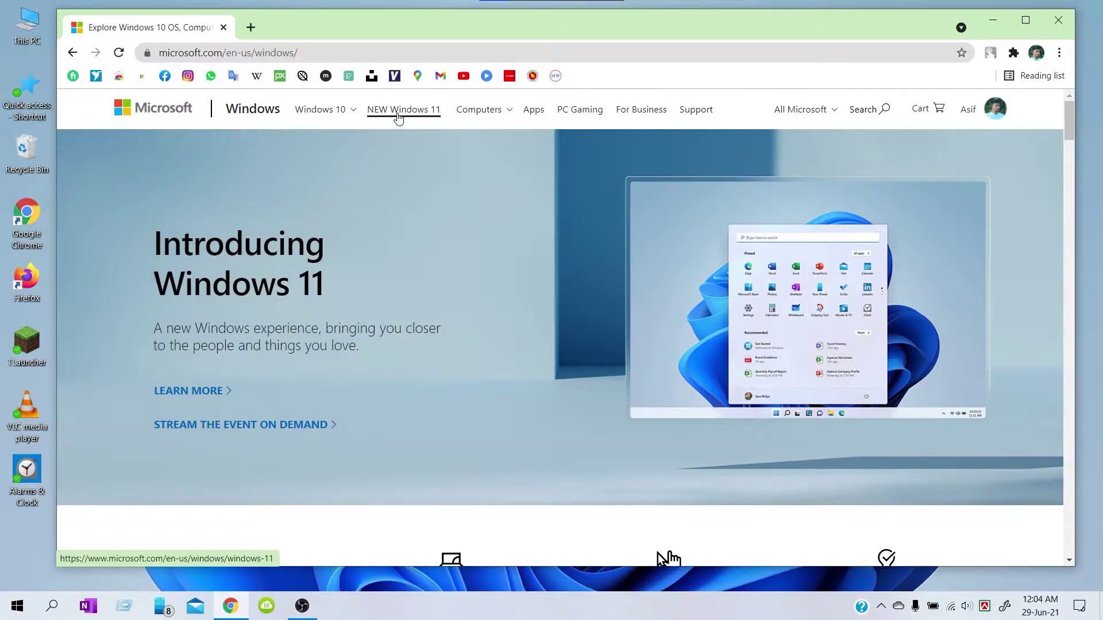
{"action": "left_click", "coordinate": [398, 117]}
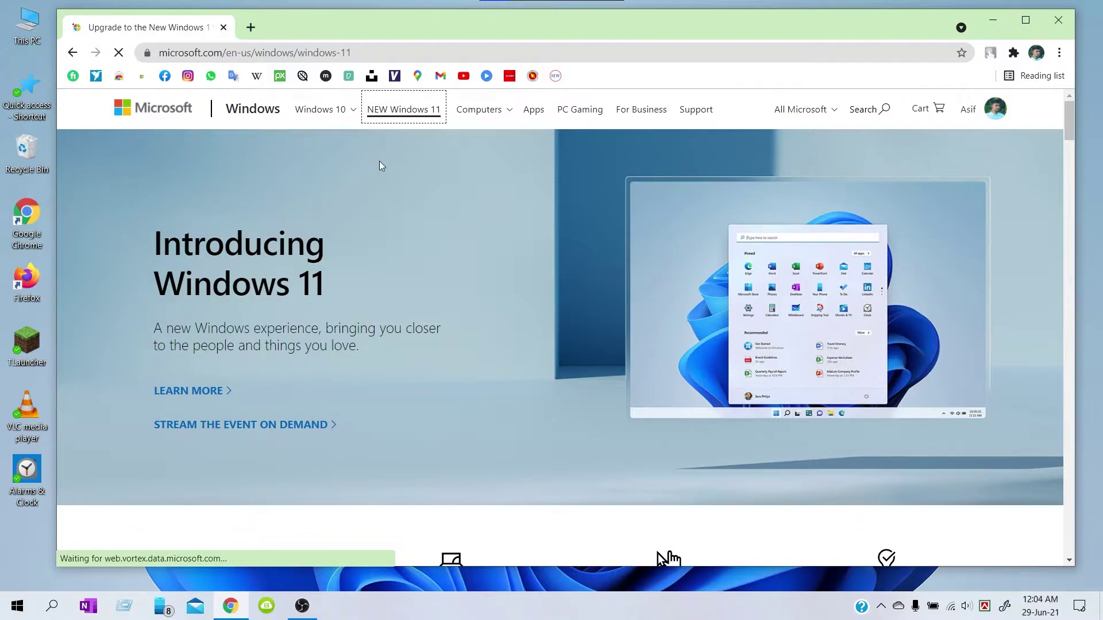
Download the PC Health Check app from the Check for compatibility section above the minimum system requirements
{"action": "scroll", "coordinate": [439, 274], "scroll_direction": "down", "scroll_amount": 5}
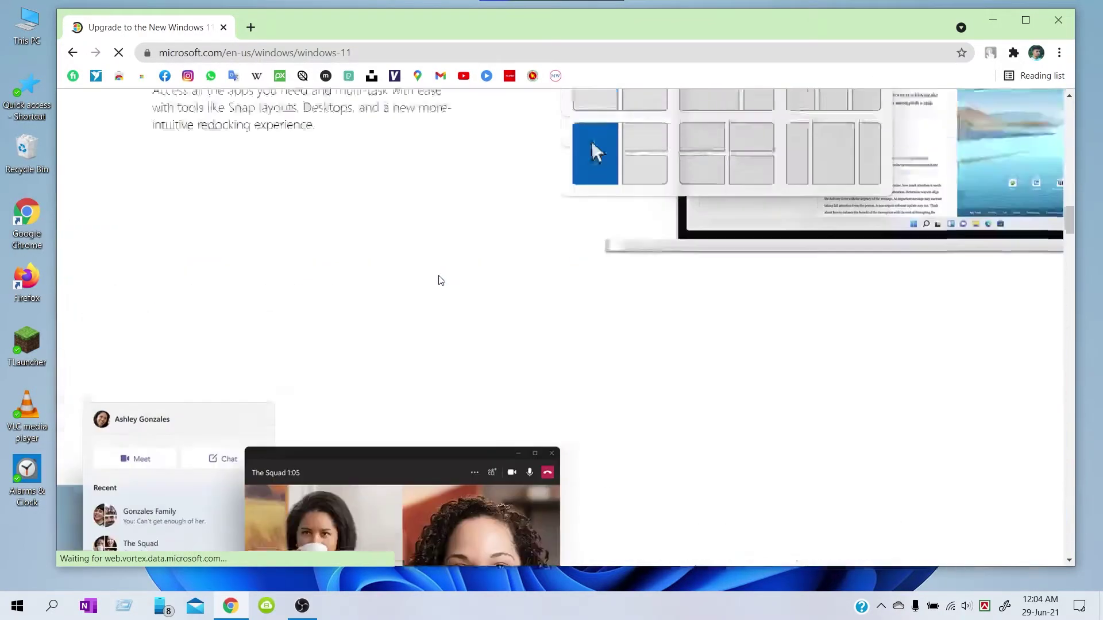
{"action": "scroll", "coordinate": [414, 302], "scroll_direction": "down", "scroll_amount": 10}
{"action": "scroll", "coordinate": [448, 319], "scroll_direction": "down", "scroll_amount": 10}
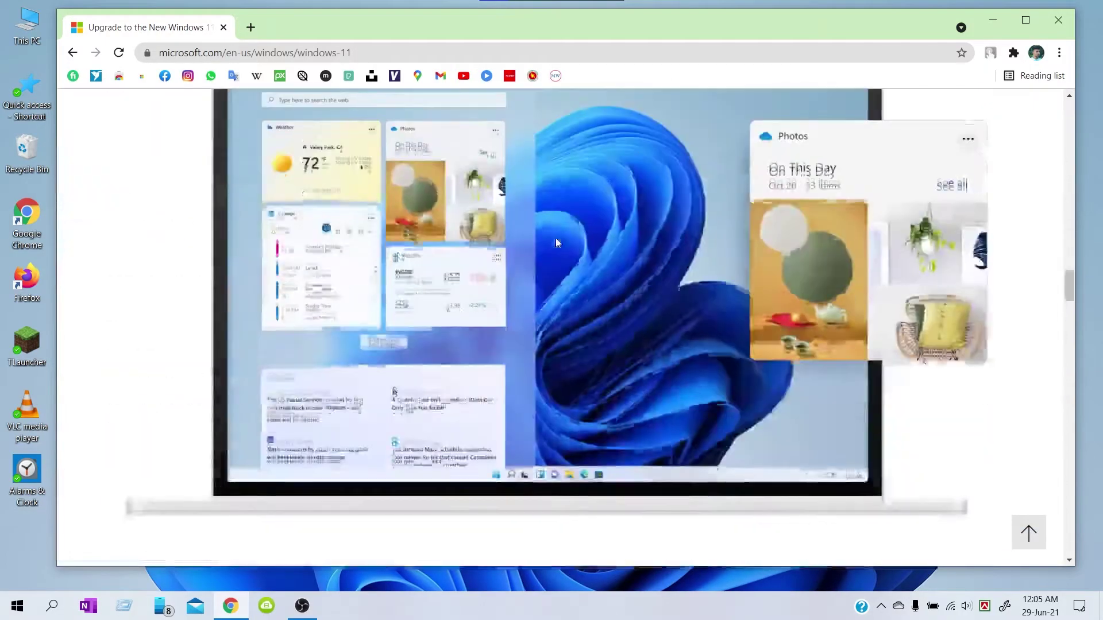
{"action": "scroll", "coordinate": [556, 243], "scroll_direction": "down", "scroll_amount": 15}
{"action": "scroll", "coordinate": [546, 243], "scroll_direction": "up", "scroll_amount": 11}
{"action": "scroll", "coordinate": [498, 261], "scroll_direction": "down", "scroll_amount": 4}
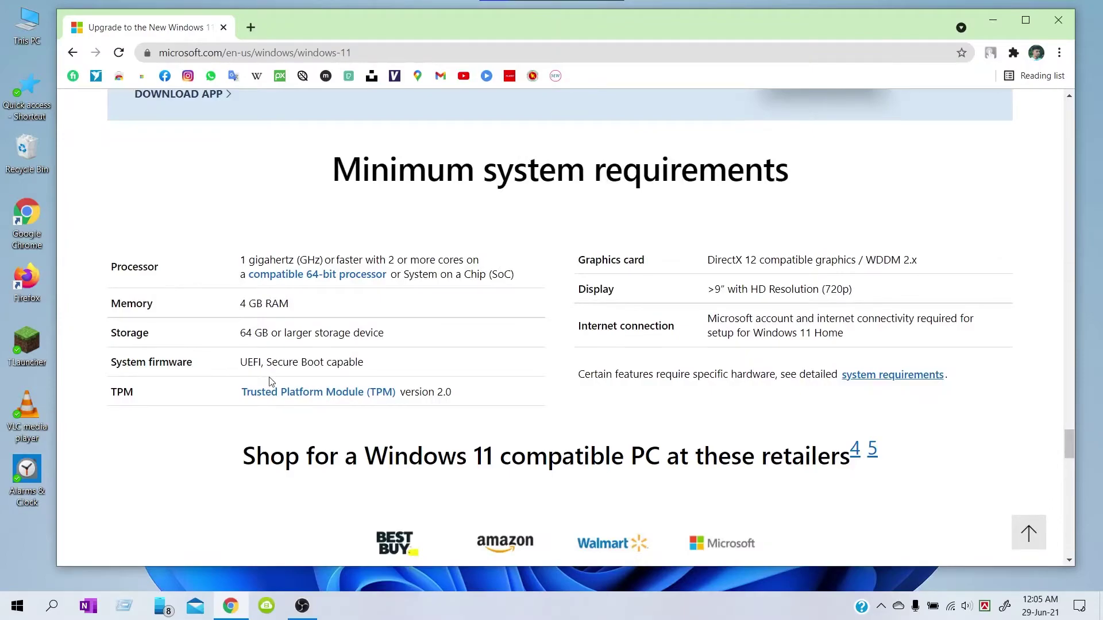
{"action": "scroll", "coordinate": [231, 286], "scroll_direction": "up", "scroll_amount": 4}
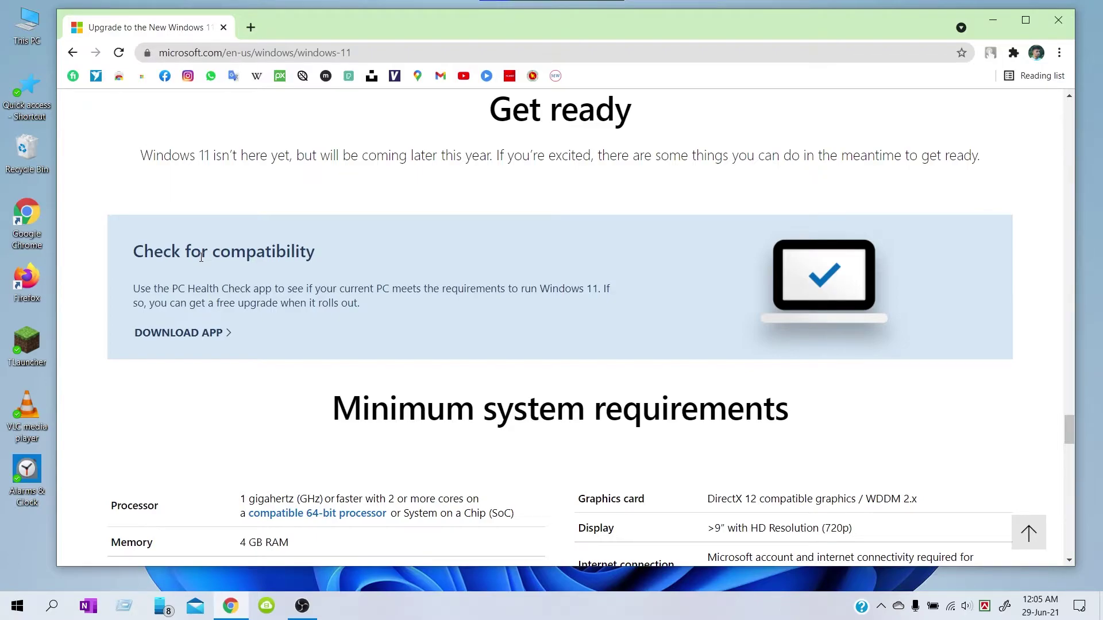
{"action": "left_click", "coordinate": [199, 336]}
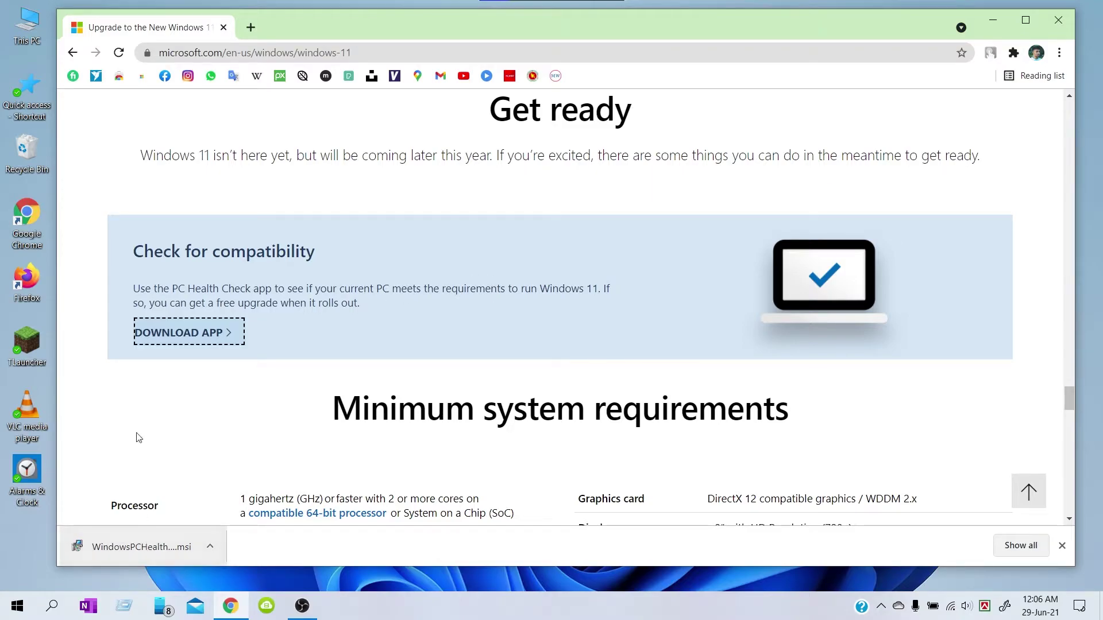
Run the downloaded Windows PC Health Check installer, accept the license terms, install it and finish with Open Windows PC Health Check enabled
{"action": "left_click", "coordinate": [162, 550]}
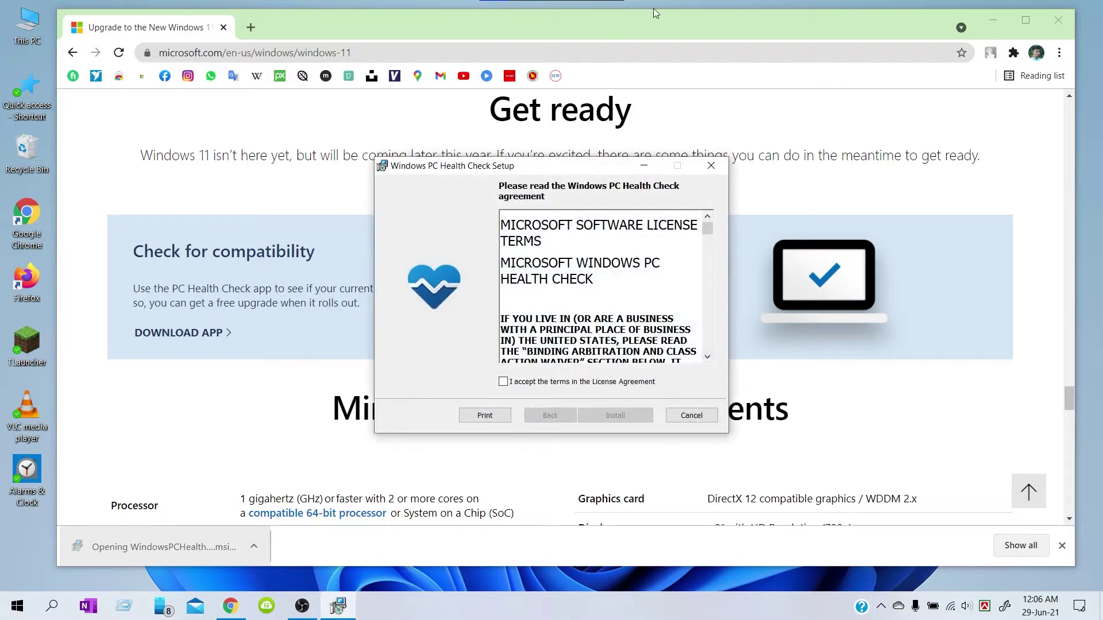
{"action": "left_click", "coordinate": [503, 382]}
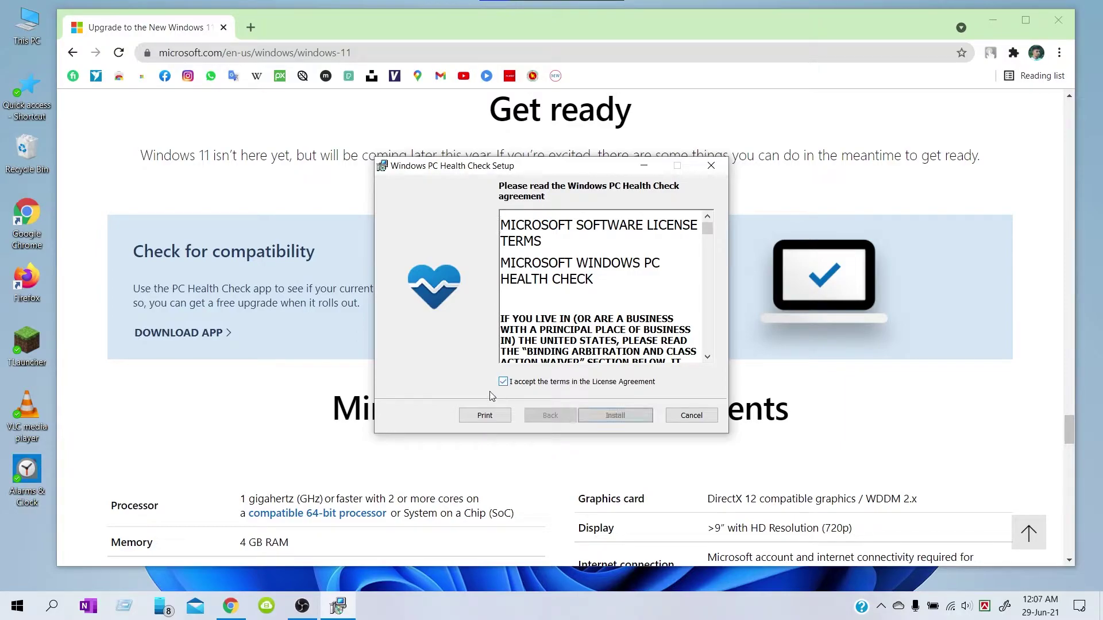
{"action": "left_click", "coordinate": [627, 416]}
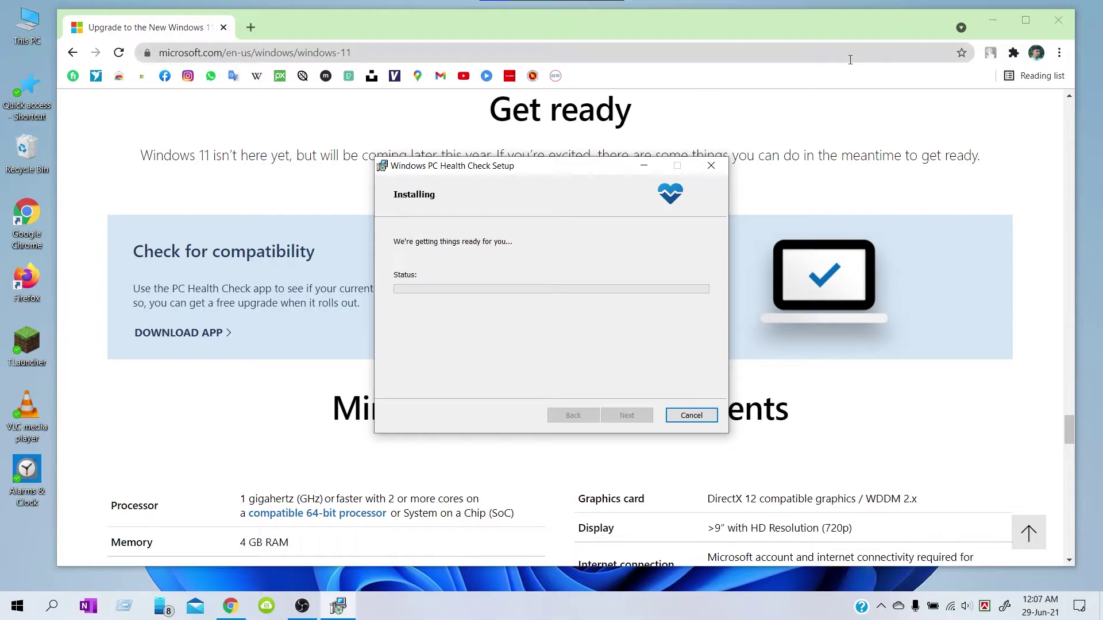
{"action": "left_click", "coordinate": [811, 37]}
{"action": "scroll", "coordinate": [369, 248], "scroll_direction": "down", "scroll_amount": 4}
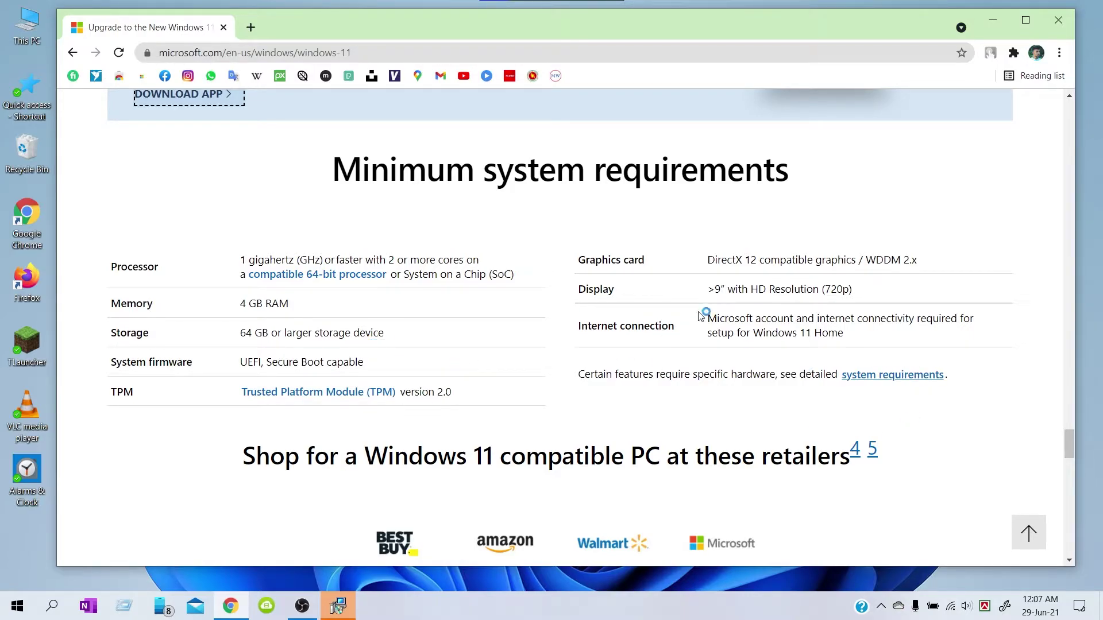
{"action": "left_click", "coordinate": [988, 28]}
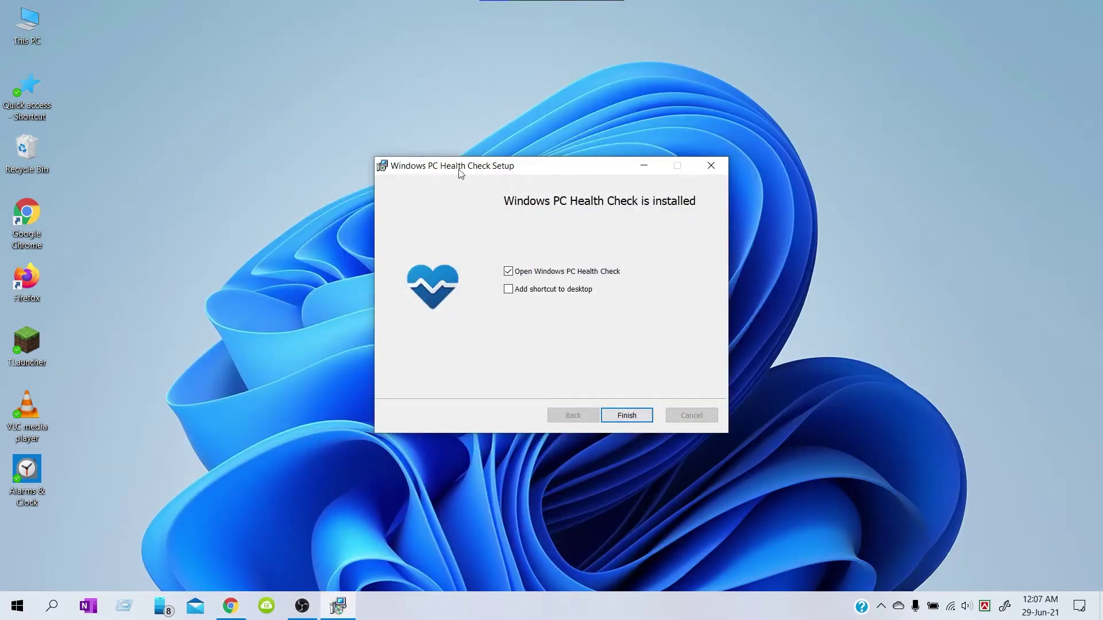
{"action": "left_click", "coordinate": [625, 415]}
Launch PC Health Check from the recently added apps and run its Windows 11 compatibility check twice, dismissing each result
{"action": "left_click", "coordinate": [17, 606]}
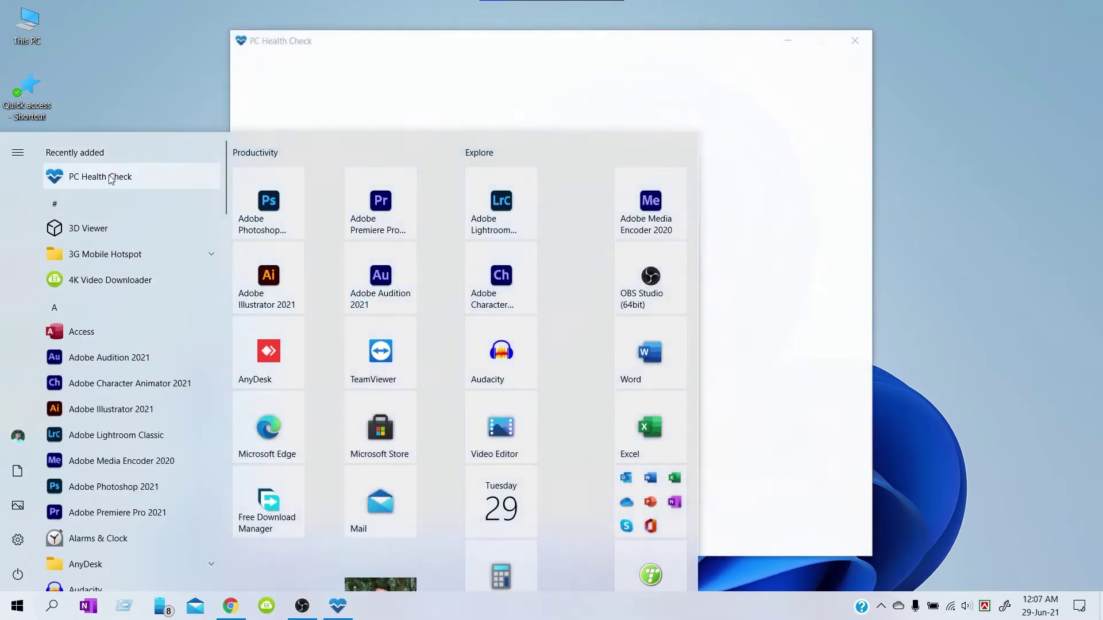
{"action": "left_click", "coordinate": [112, 178]}
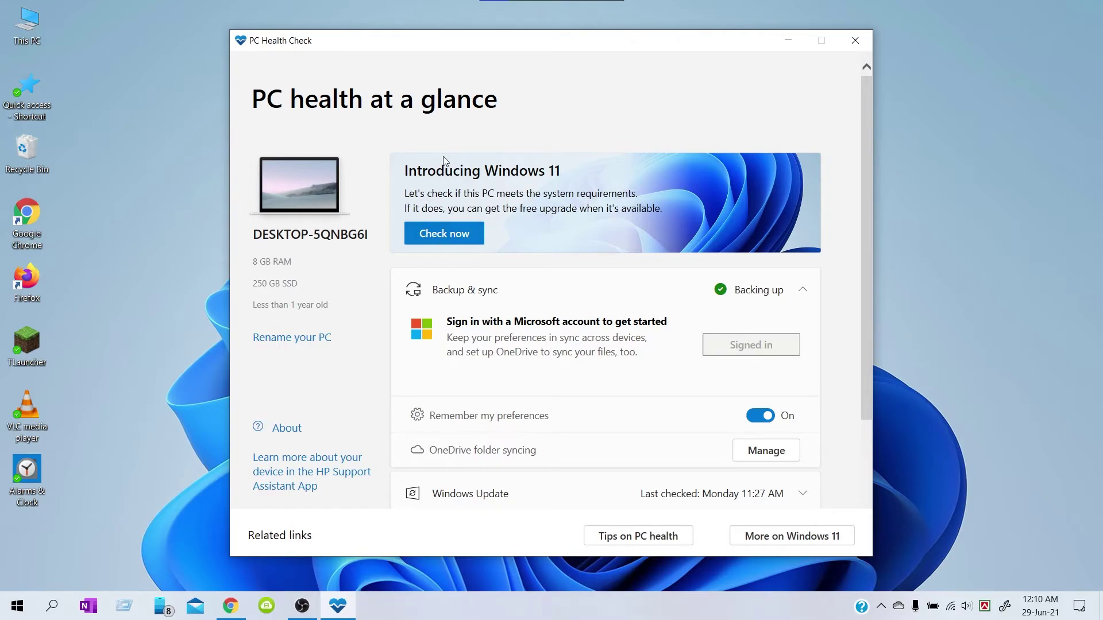
{"action": "left_click", "coordinate": [457, 233]}
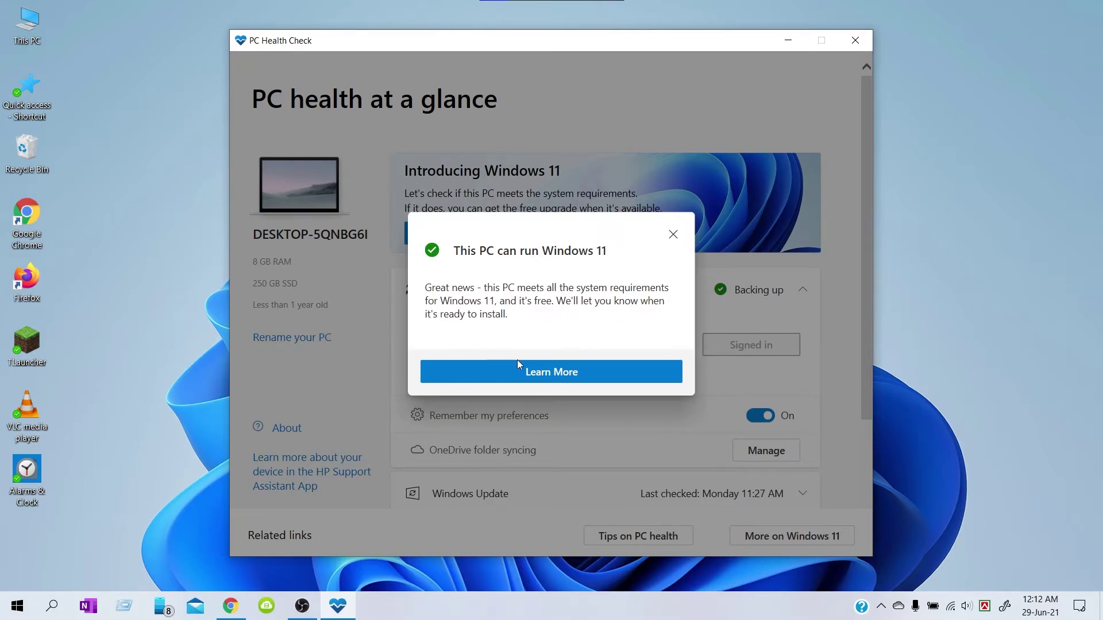
{"action": "left_click", "coordinate": [672, 234]}
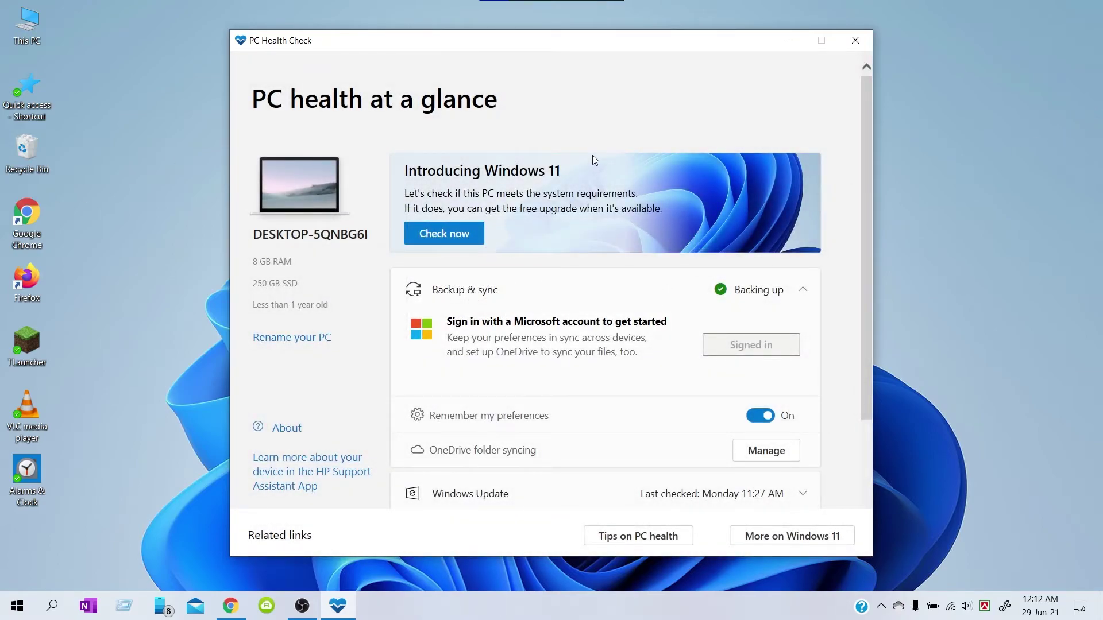
{"action": "left_click", "coordinate": [479, 236]}
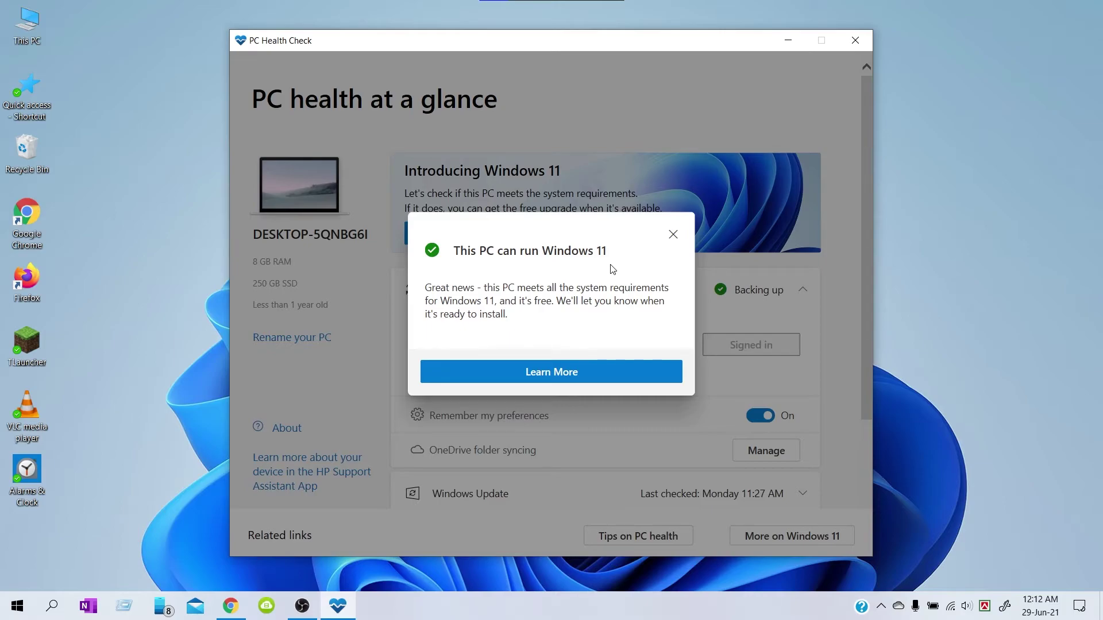
{"action": "left_click", "coordinate": [672, 227]}
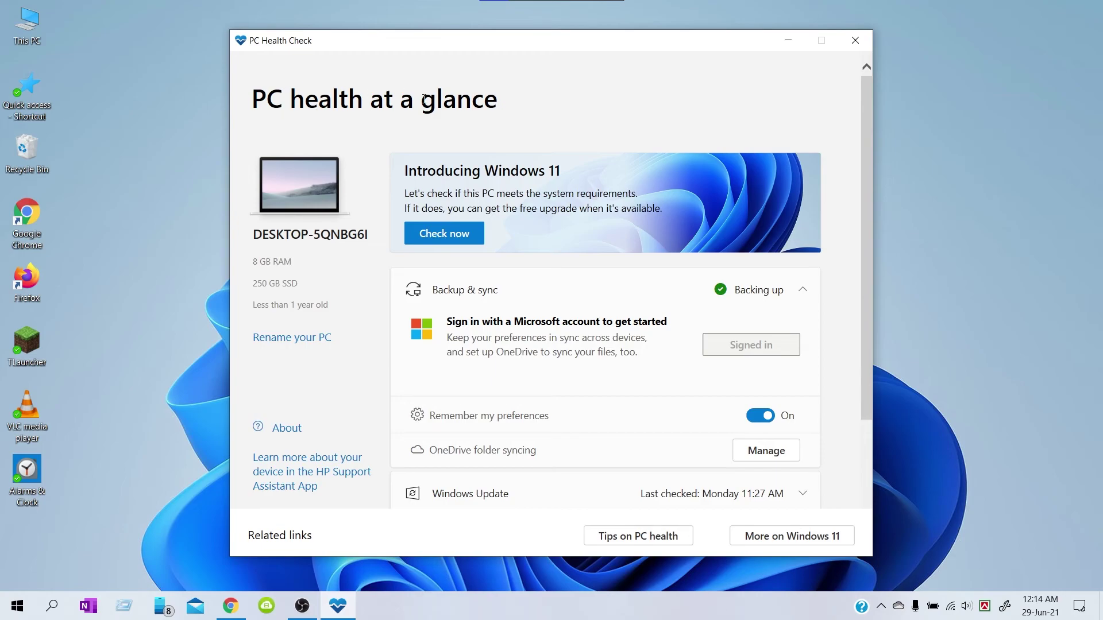
Review the PC health overview, including backup and sync, Windows Update, battery capacity, storage capacity and startup time
{"action": "scroll", "coordinate": [678, 373], "scroll_direction": "down", "scroll_amount": 3}
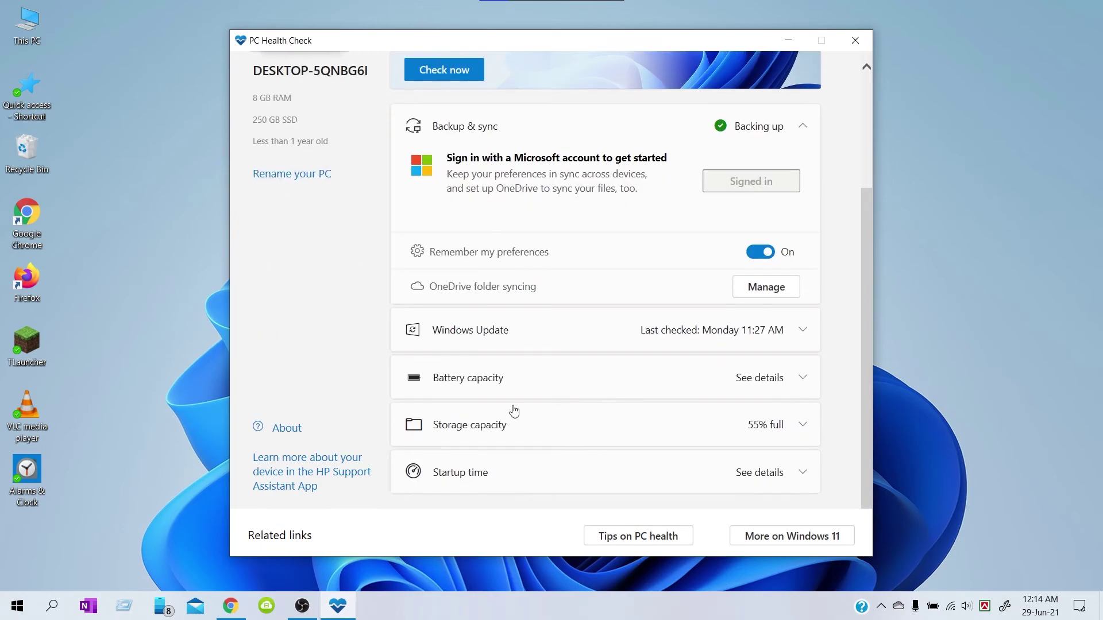
{"action": "scroll", "coordinate": [513, 318], "scroll_direction": "up", "scroll_amount": 3}
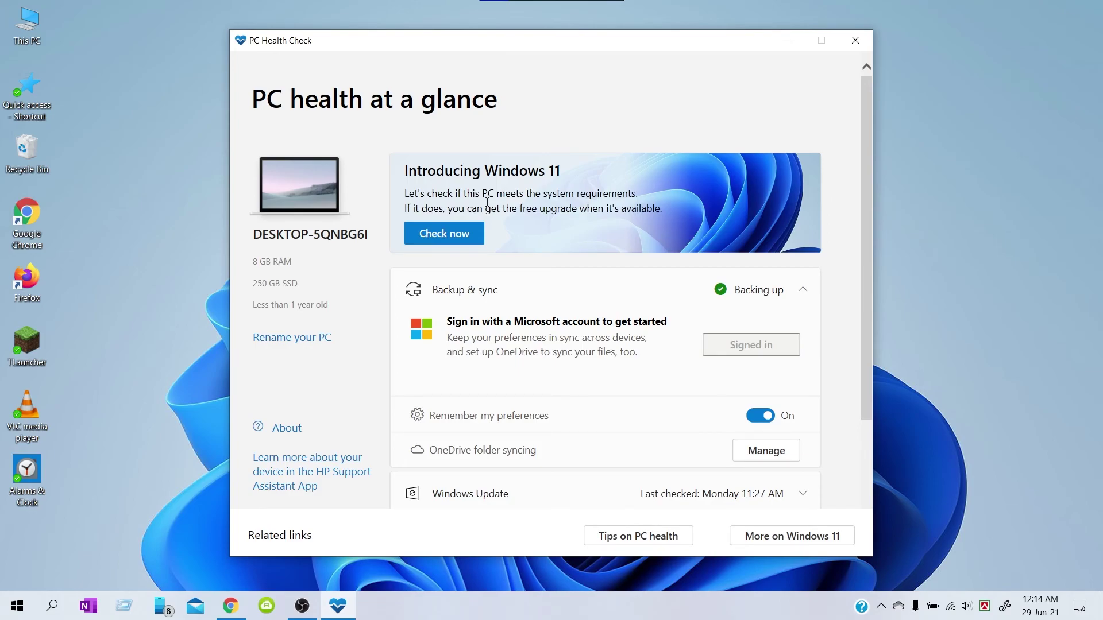
{"action": "scroll", "coordinate": [402, 289], "scroll_direction": "down", "scroll_amount": 3}
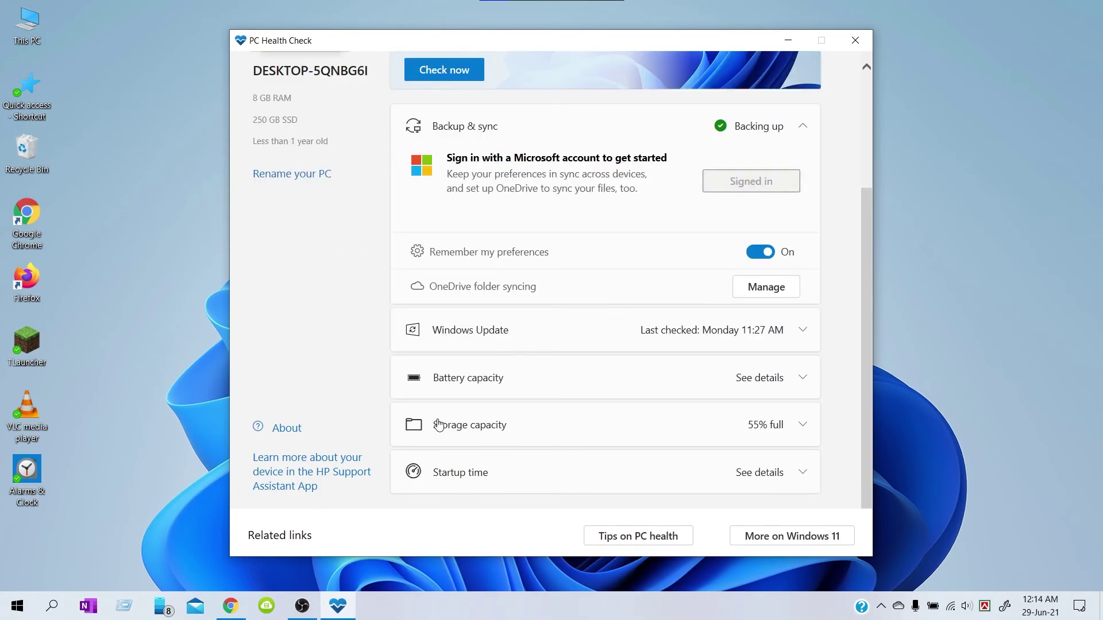
{"action": "scroll", "coordinate": [467, 320], "scroll_direction": "up", "scroll_amount": 3}
{"action": "scroll", "coordinate": [467, 245], "scroll_direction": "down", "scroll_amount": 3}
{"action": "scroll", "coordinate": [484, 282], "scroll_direction": "up", "scroll_amount": 3}
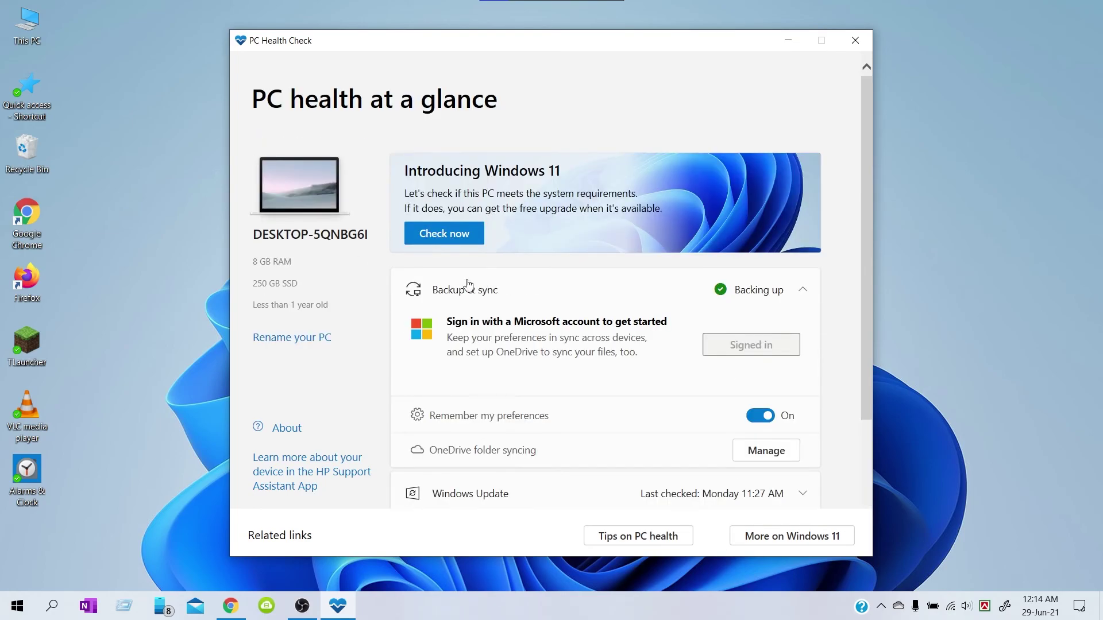